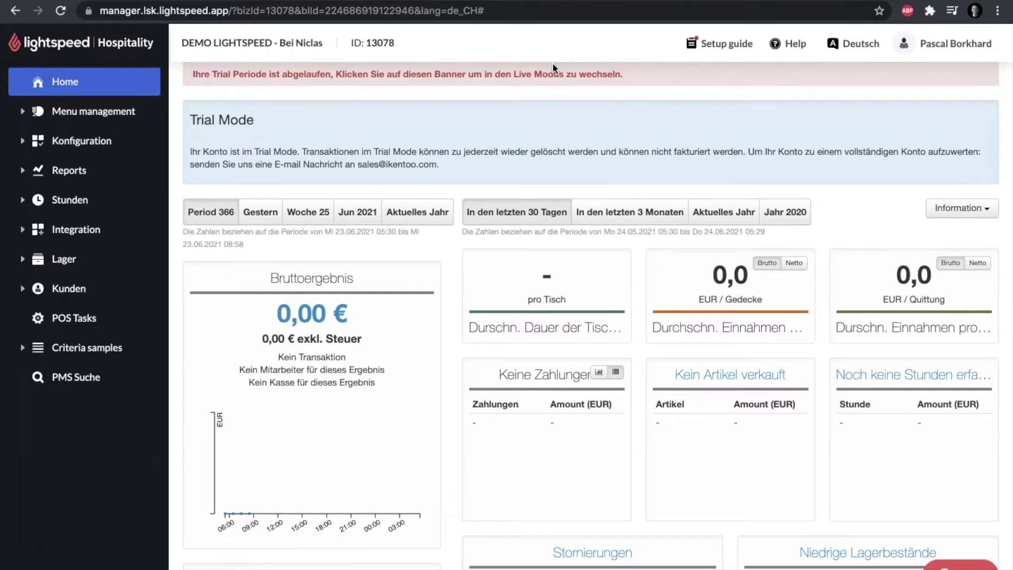
- Open the Restaurant menu from the list of menus in menu management
left_click(69, 112)
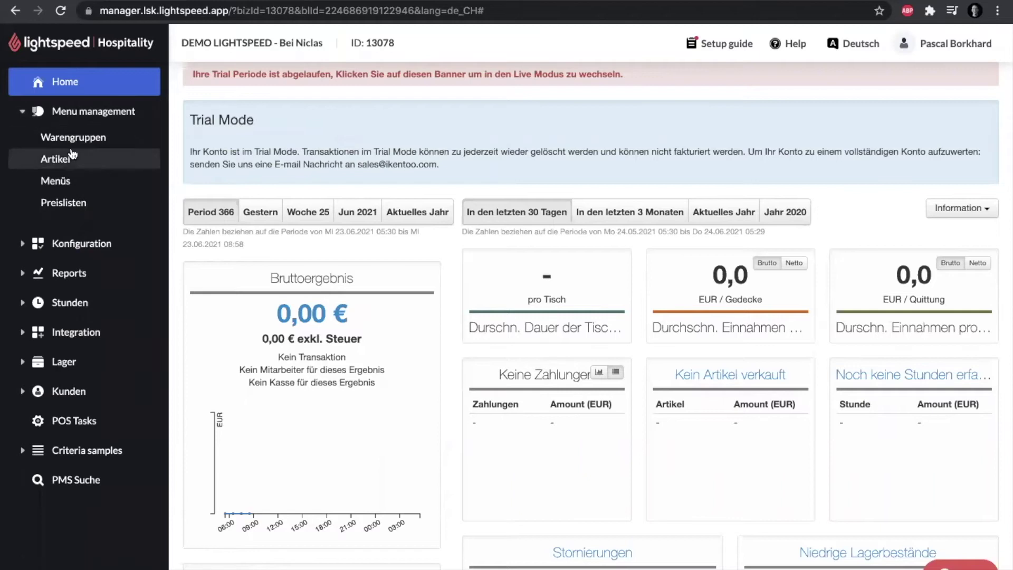
left_click(78, 188)
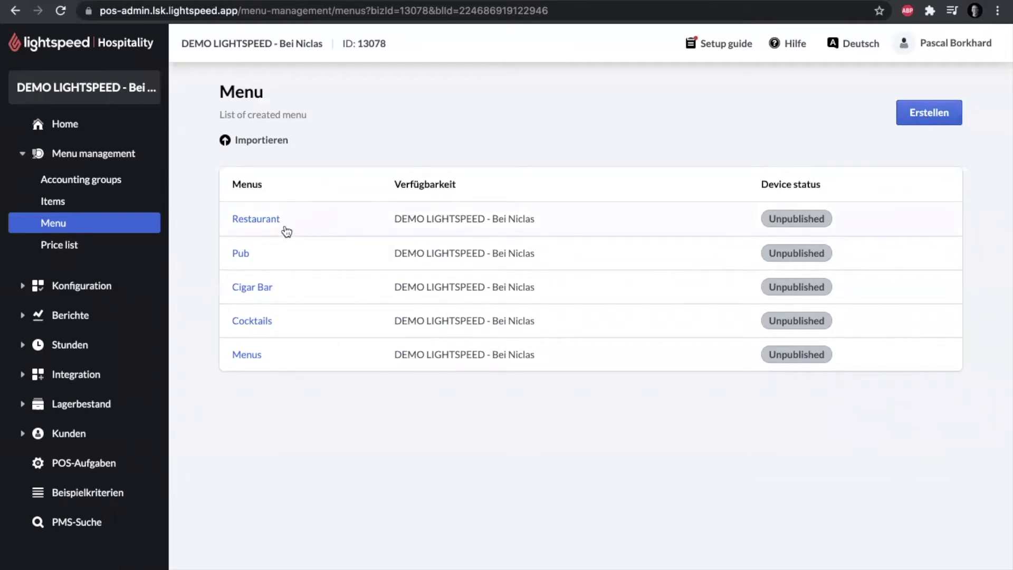
left_click(443, 219)
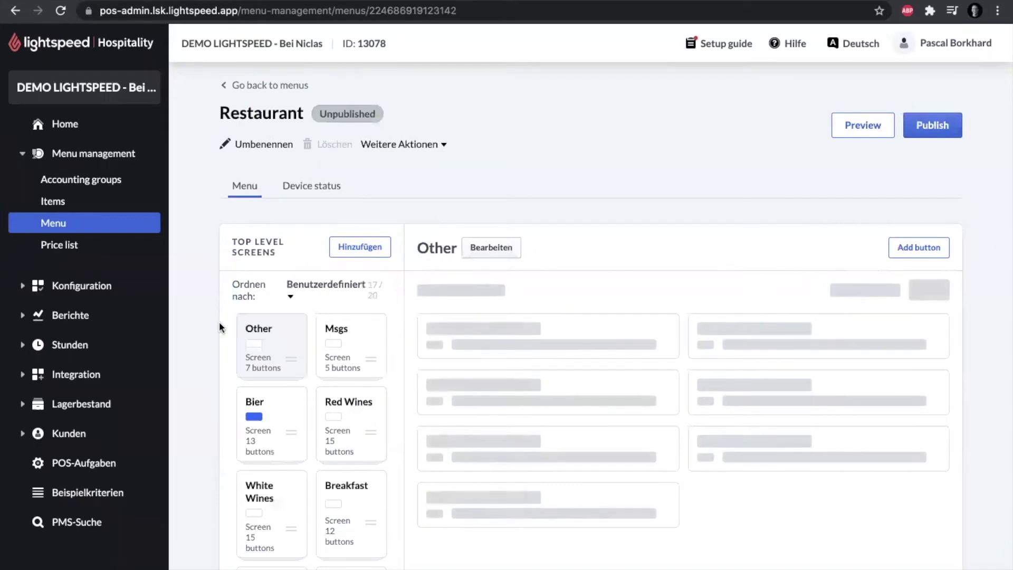
- Look through the top-level screens of the Restaurant menu and the buttons on the Other screen
scroll(220, 323, "down", 2)
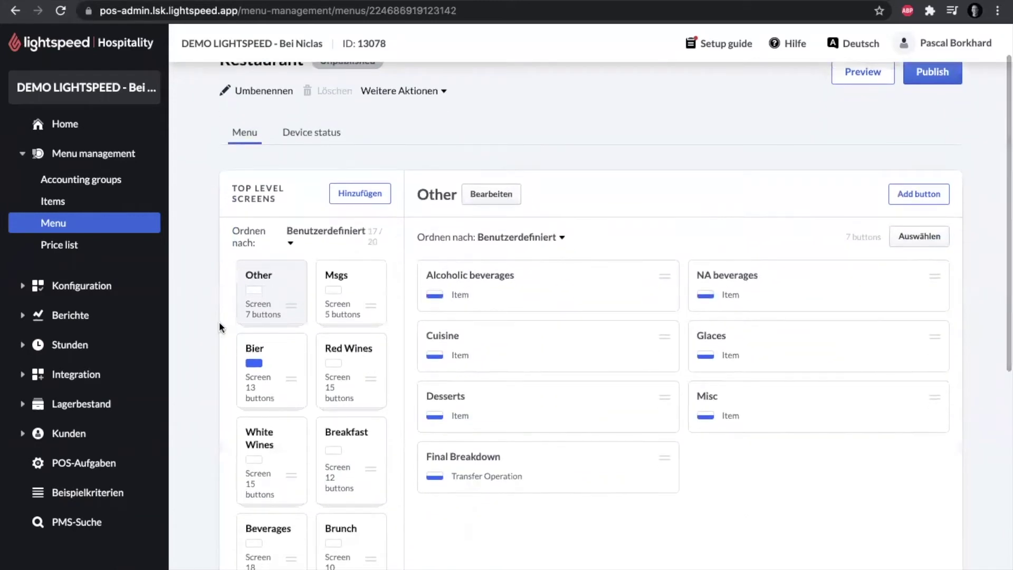
scroll(219, 322, "up", 2)
scroll(219, 321, "down", 1)
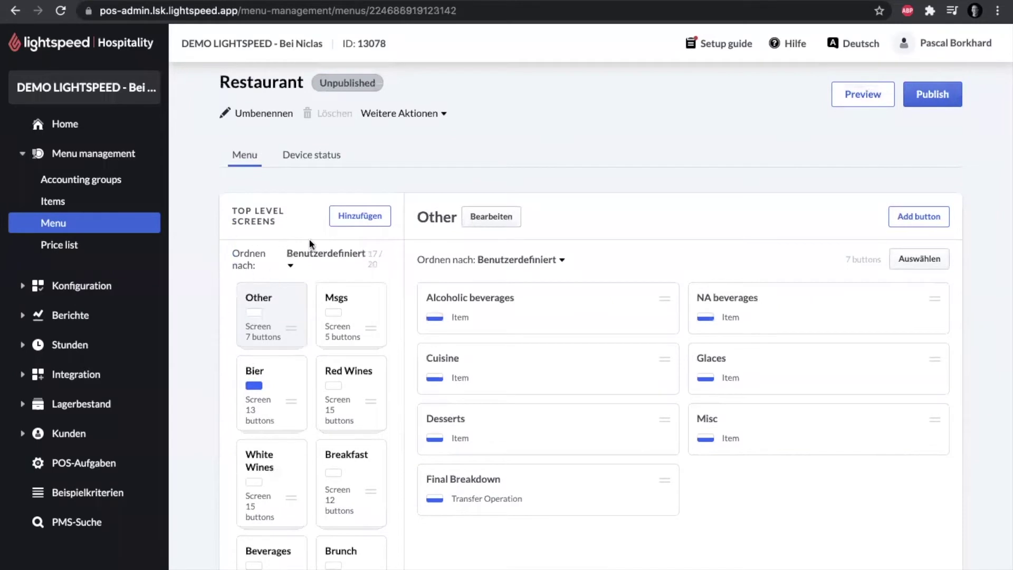
scroll(399, 372, "down", 6)
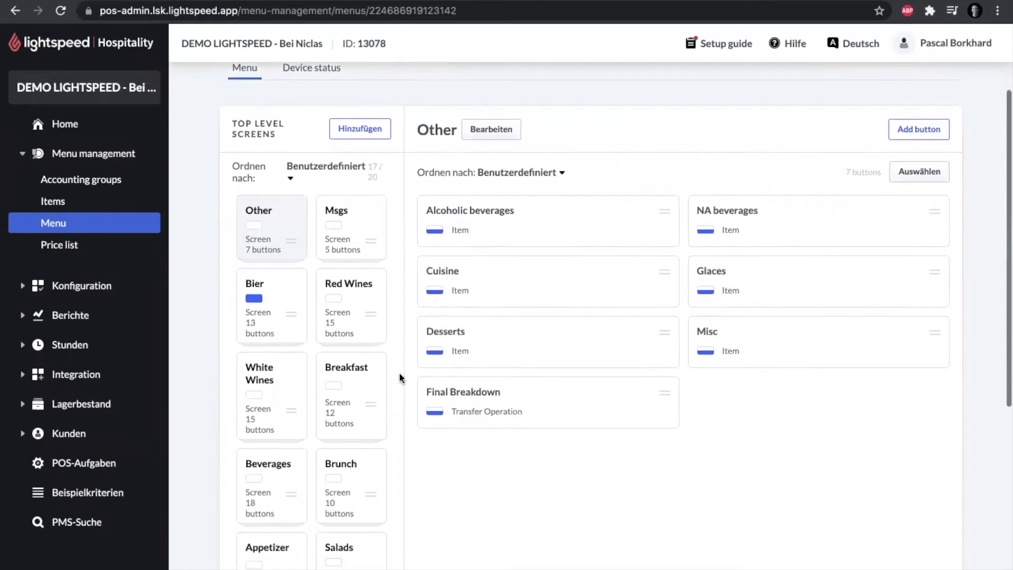
scroll(399, 372, "down", 2)
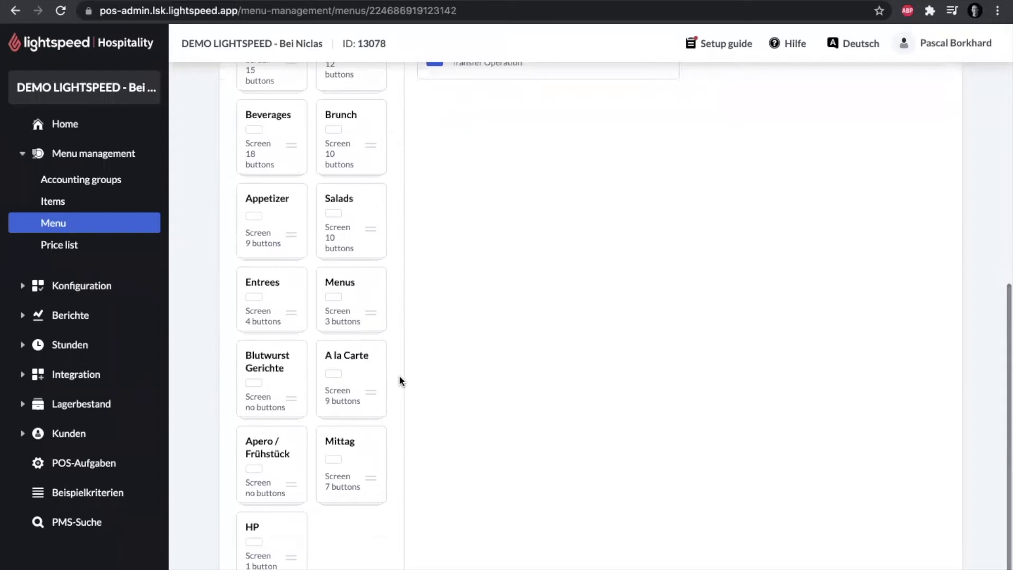
scroll(211, 325, "up", 4)
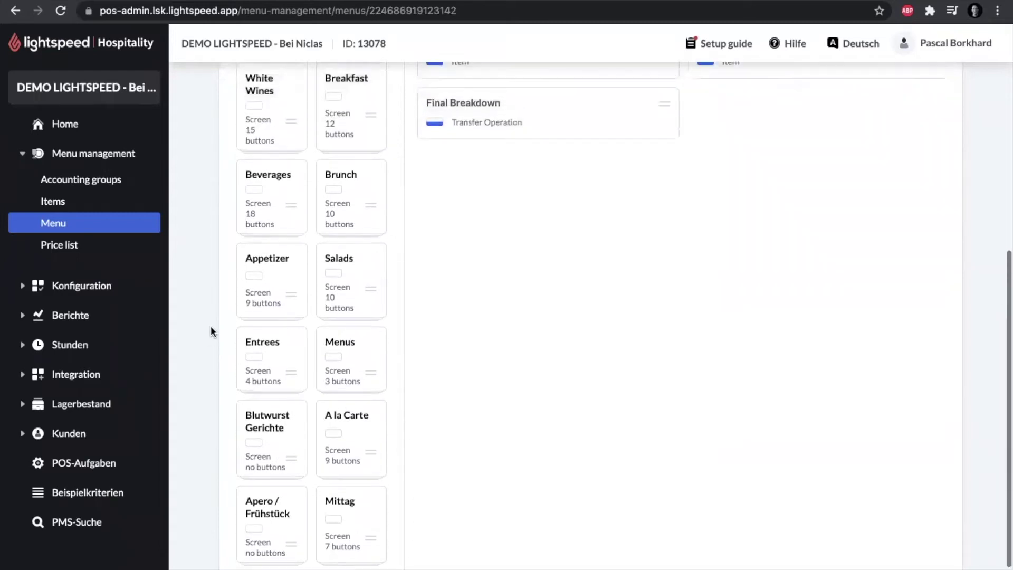
scroll(210, 325, "up", 4)
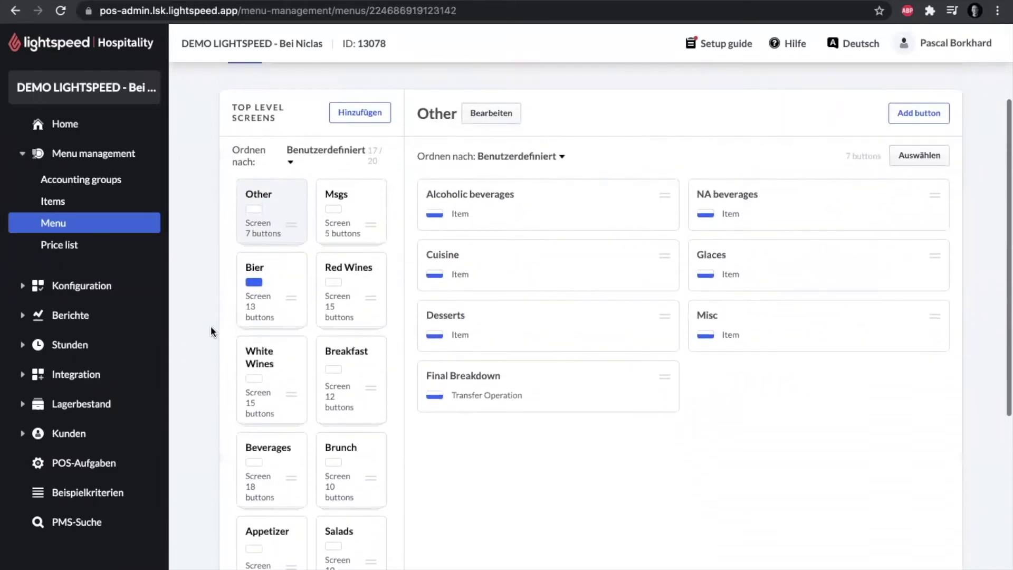
scroll(210, 326, "up", 2)
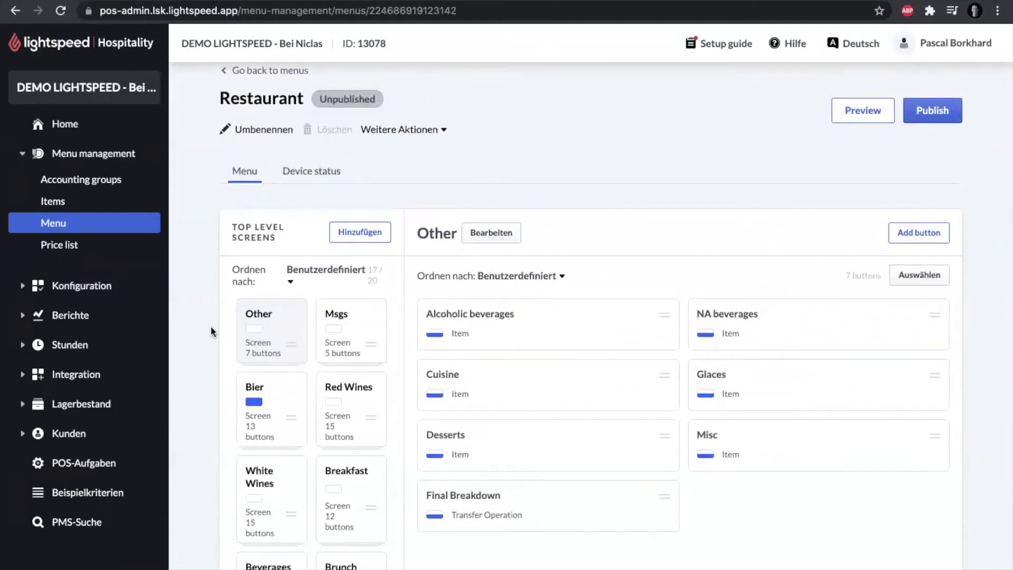
scroll(212, 332, "down", 1)
scroll(210, 331, "down", 1)
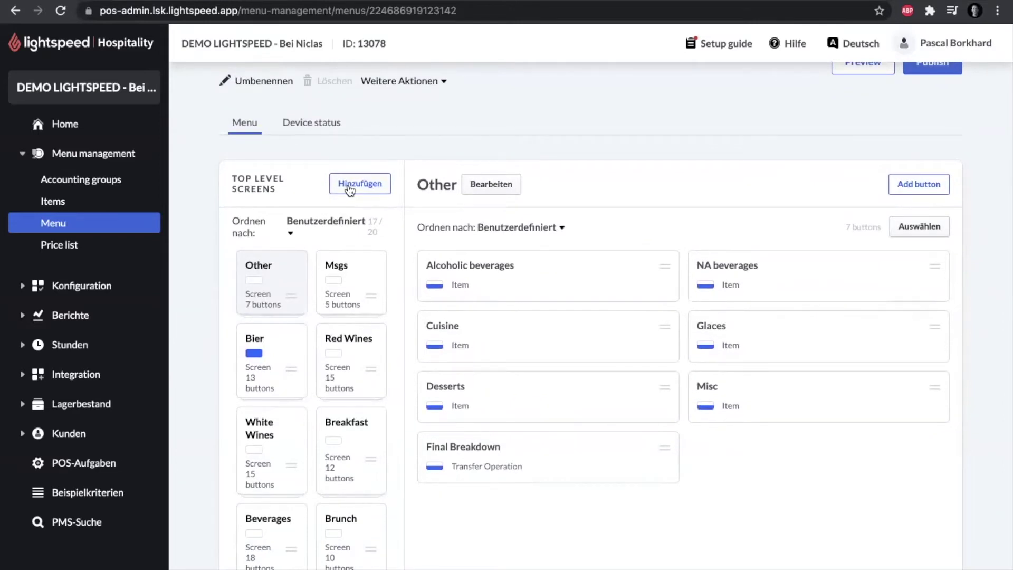
- Examine the form for adding a new top-level screen, the screen limit and the list of existing screens
left_click(366, 185)
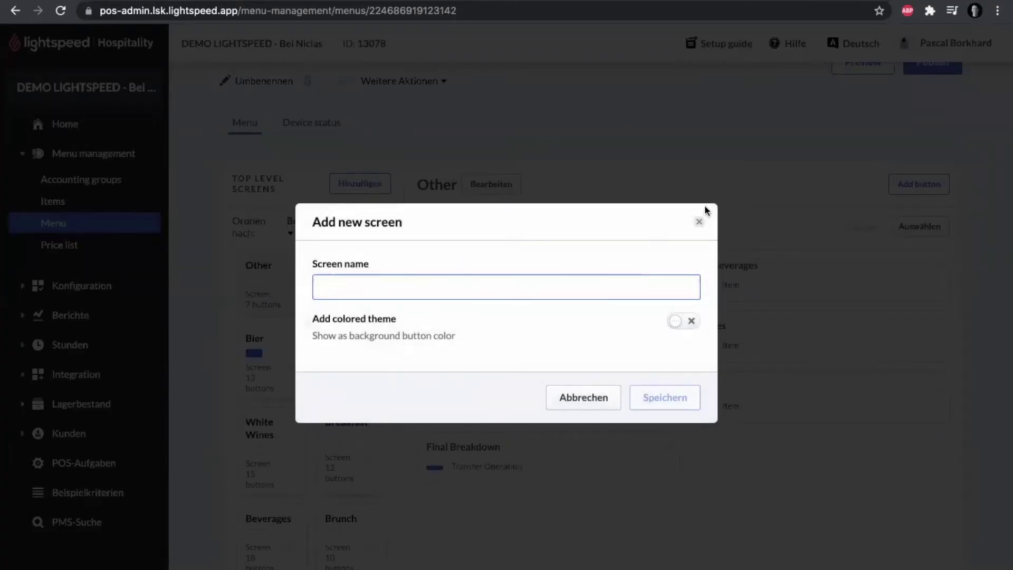
left_click(698, 224)
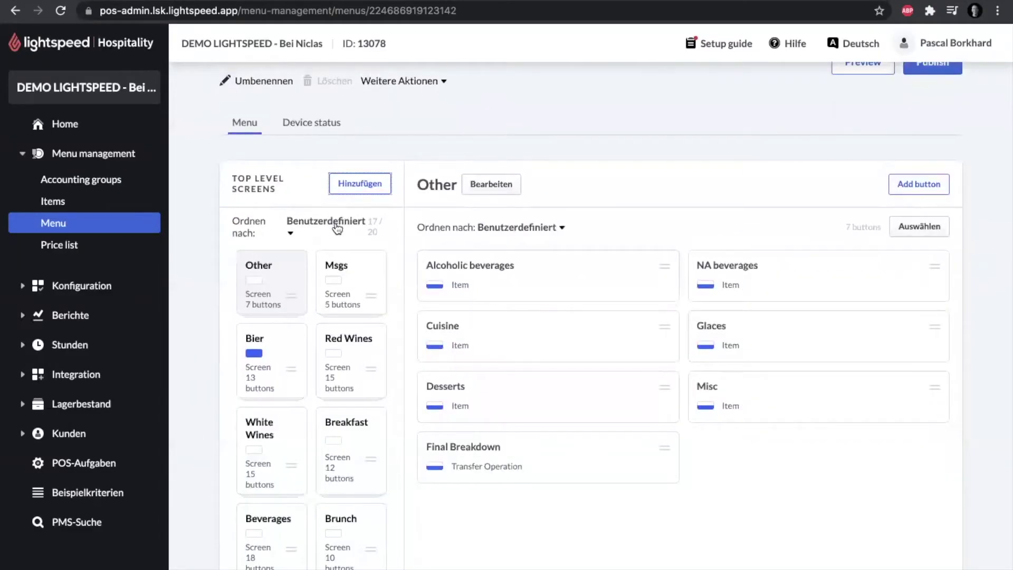
triple_click(378, 232)
left_click(372, 233)
scroll(404, 390, "down", 6)
scroll(403, 394, "down", 2)
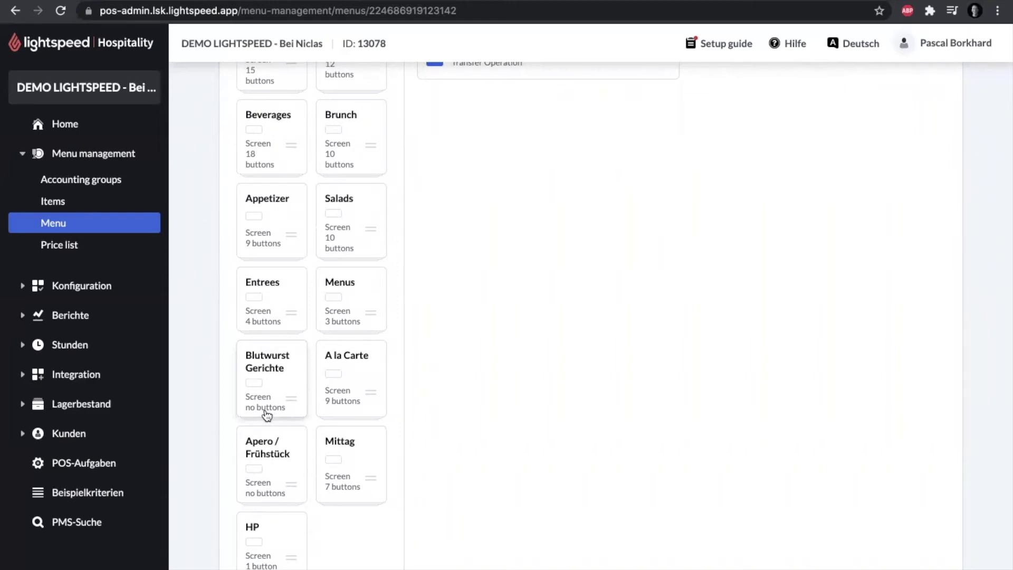
scroll(409, 327, "up", 6)
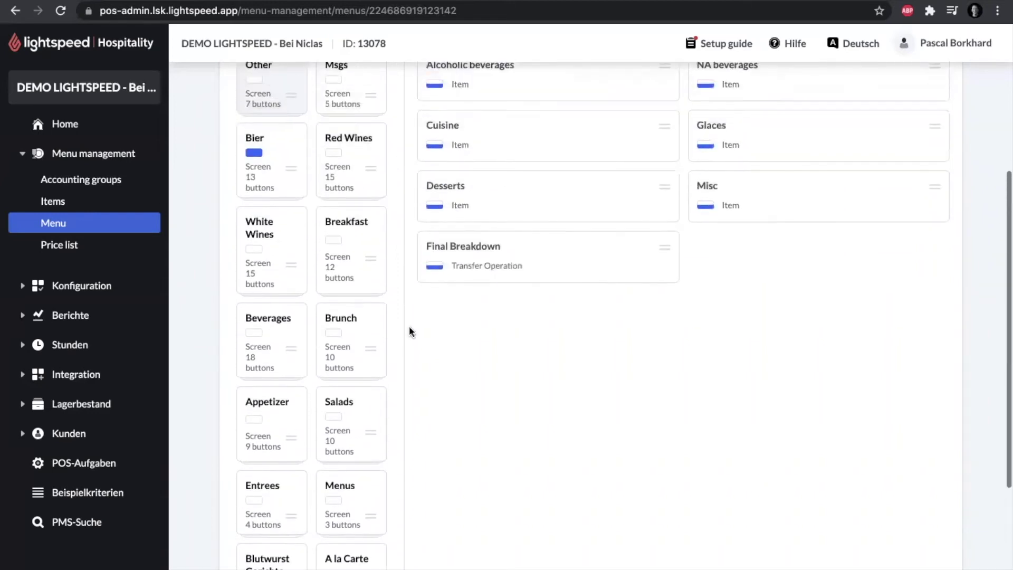
scroll(410, 327, "up", 1)
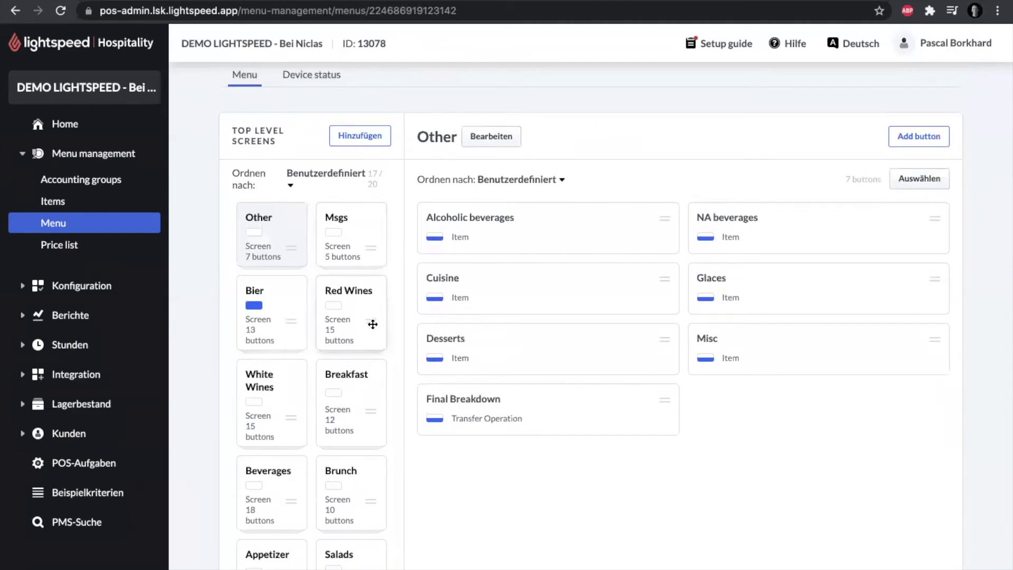
- Nest the Red Wines screen inside the White Wines screen
left_click_drag(373, 324, 238, 379)
left_click_drag(364, 314, 268, 395)
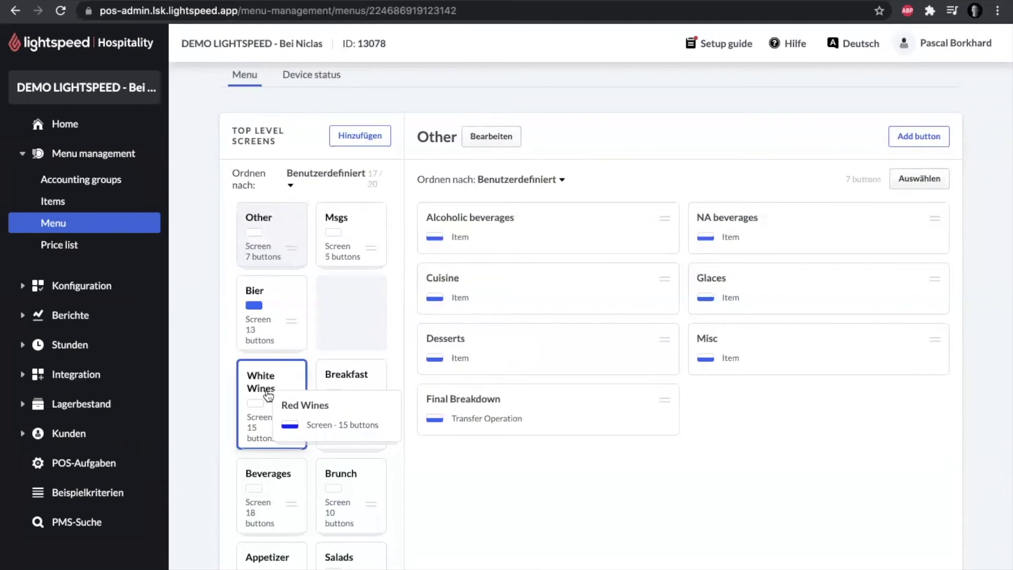
left_click_drag(268, 395, 267, 393)
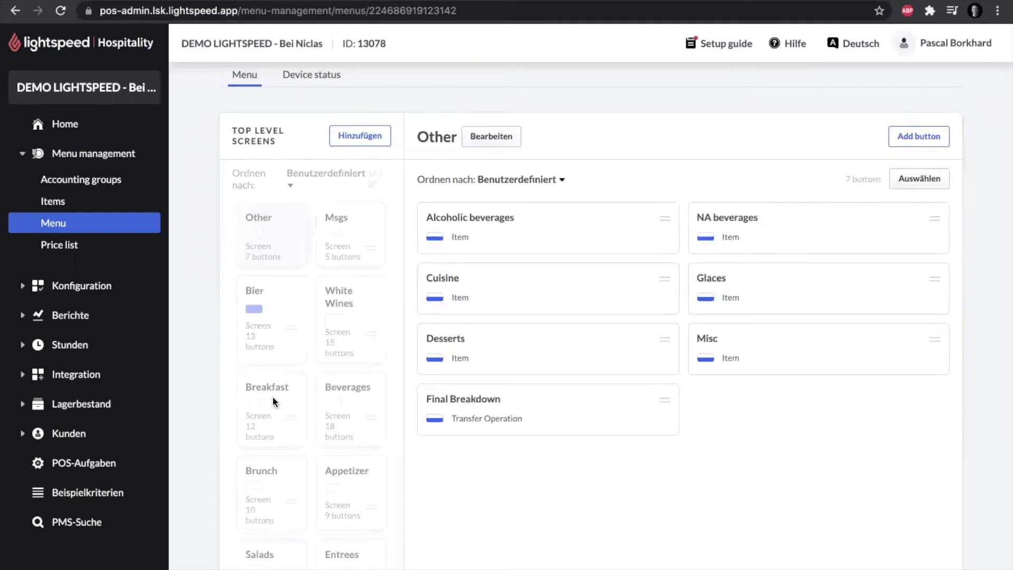
- Open the White Wines screen and move its Red Wines sub-screen back to the top level, between Brunch and Appetizer
left_click(360, 306)
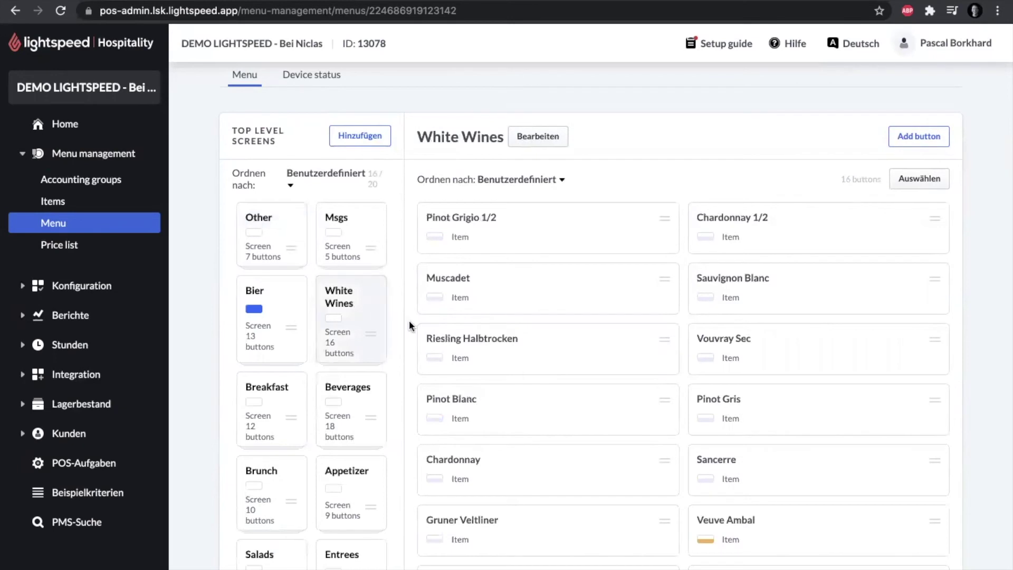
scroll(534, 381, "down", 5)
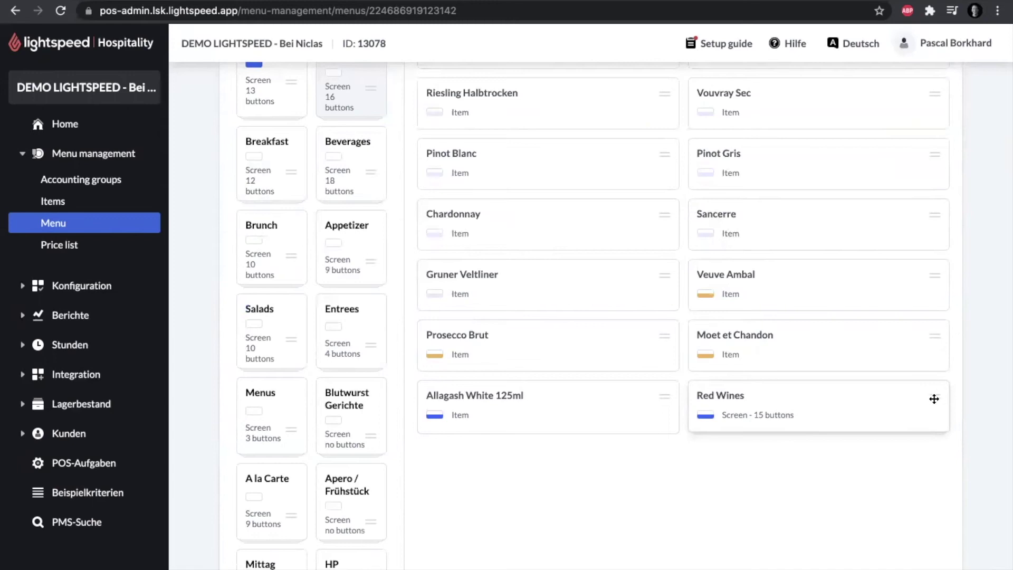
left_click_drag(932, 399, 336, 291)
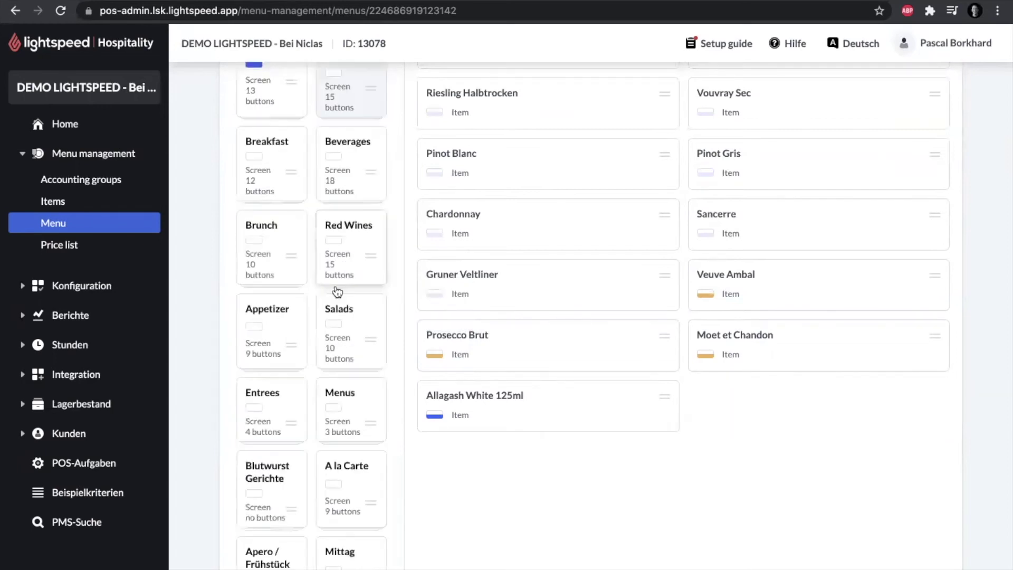
- Open the Red Wines screen to show its item buttons
scroll(334, 289, "up", 3)
left_click(338, 248)
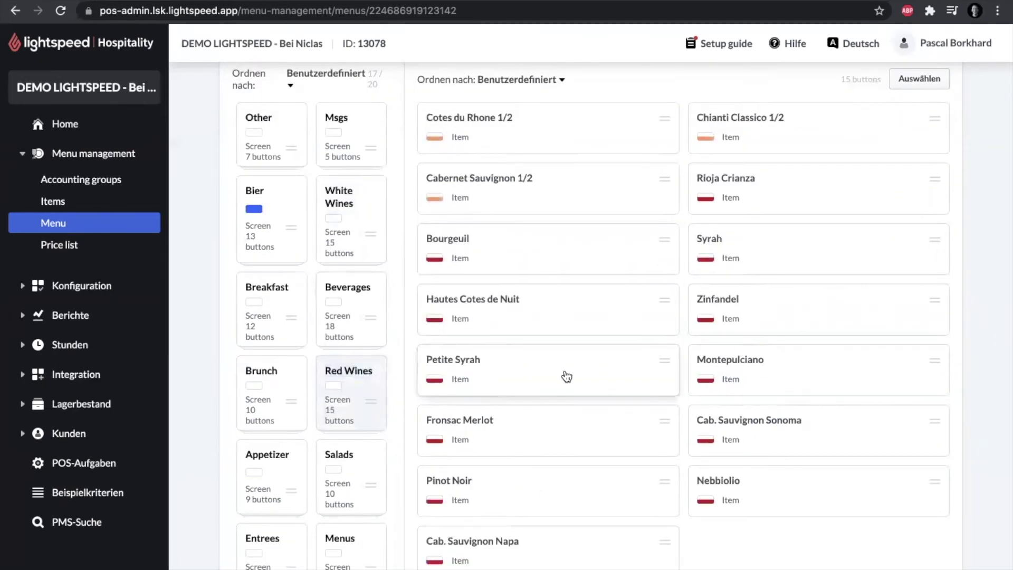
scroll(564, 375, "up", 2)
scroll(566, 376, "up", 1)
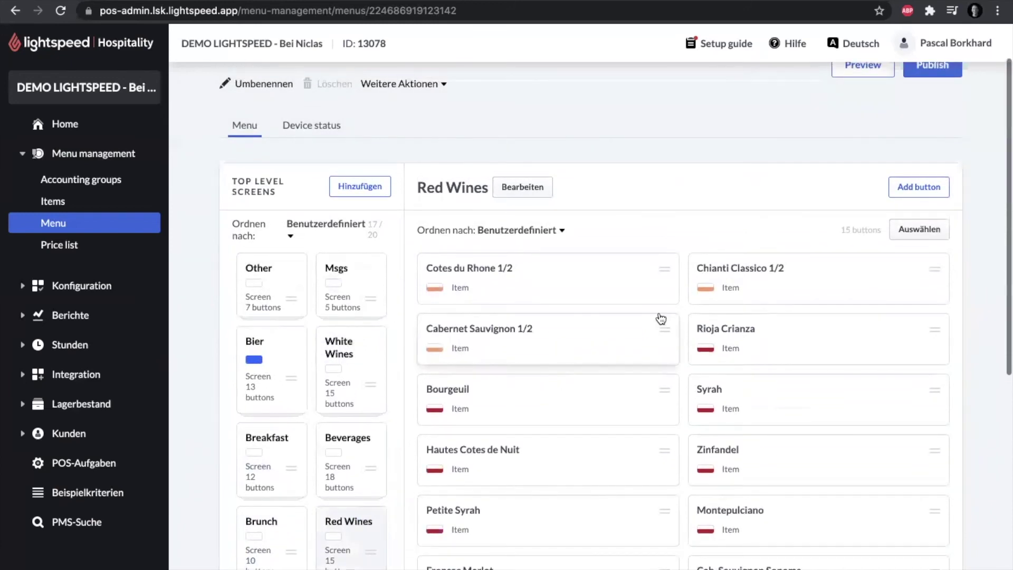
- Try to add an existing item to the Red Wines screen, entering "pi" as the search term
left_click(921, 191)
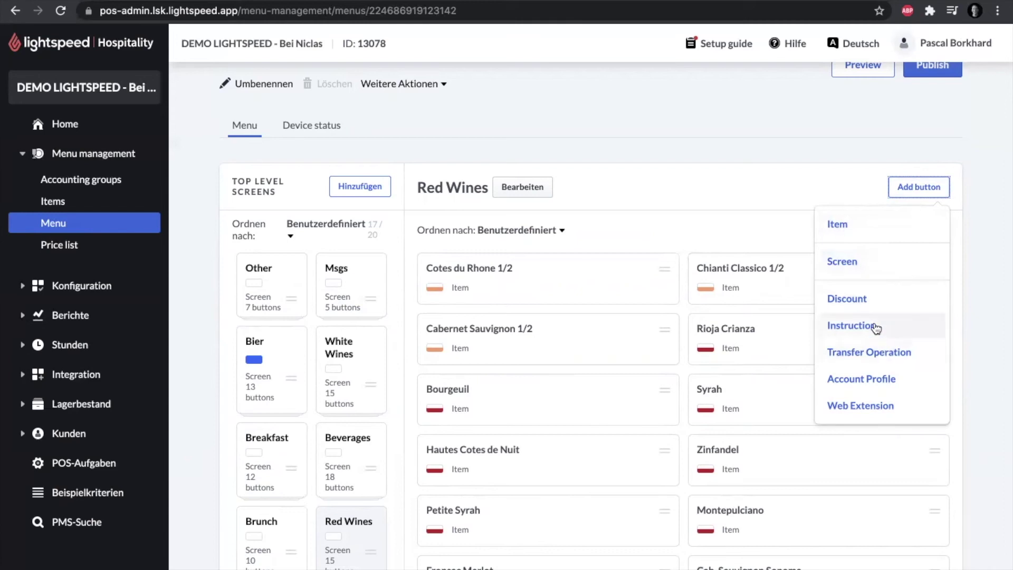
left_click(855, 233)
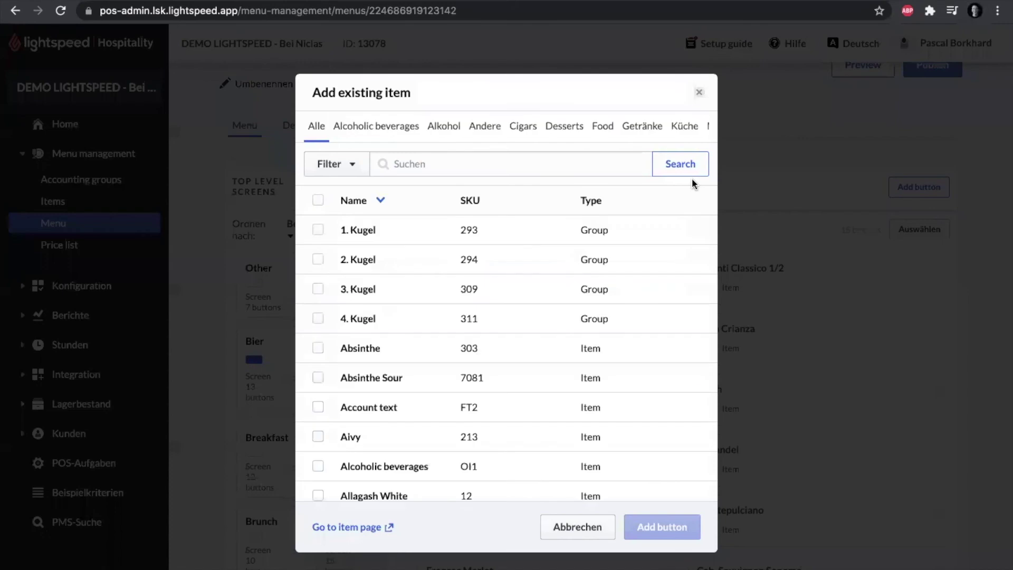
left_click(419, 165)
type("d")
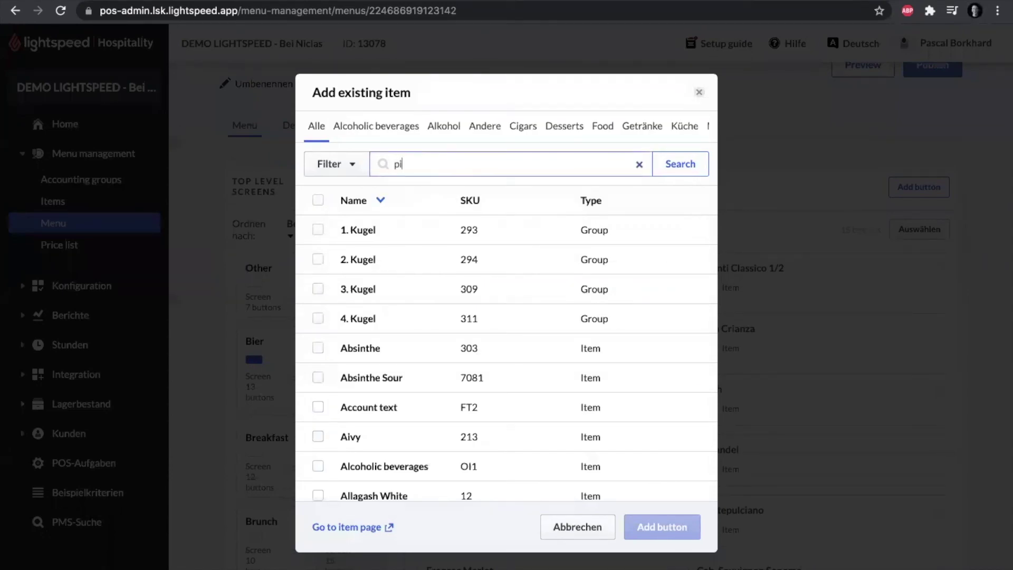
left_click(735, 259)
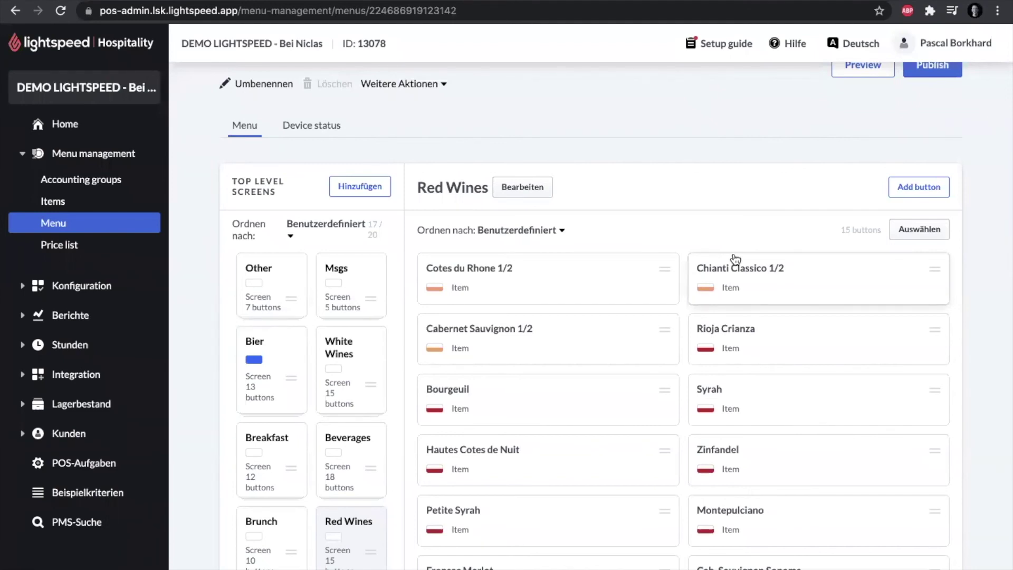
- Set the Cotes du Rhone 1/2, Chianti Classico 1/2, Cabernet Sauvignon 1/2 and Rioja Crianza buttons to the dark red color theme
left_click(921, 241)
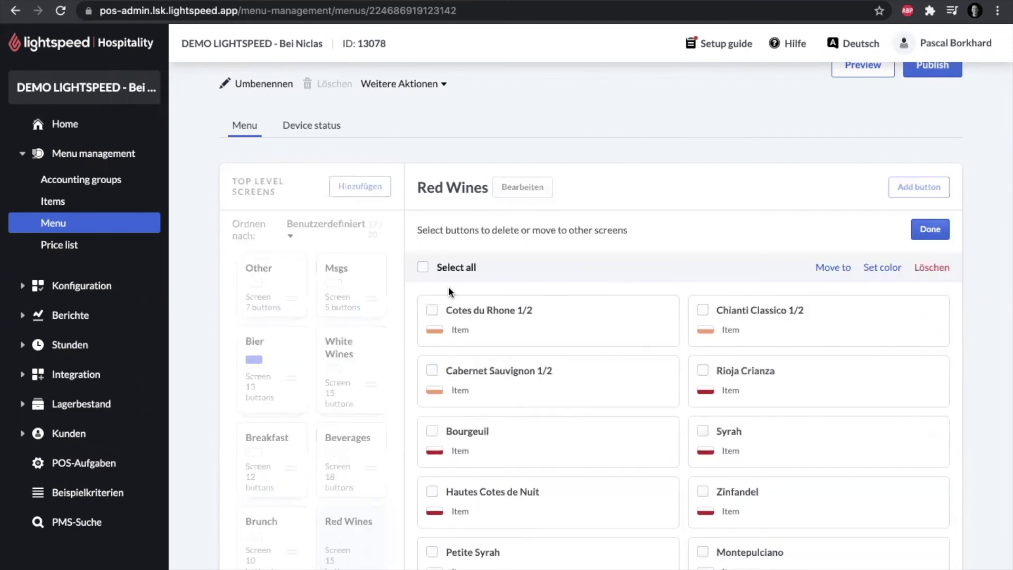
left_click(458, 313)
left_click(793, 316)
left_click(432, 370)
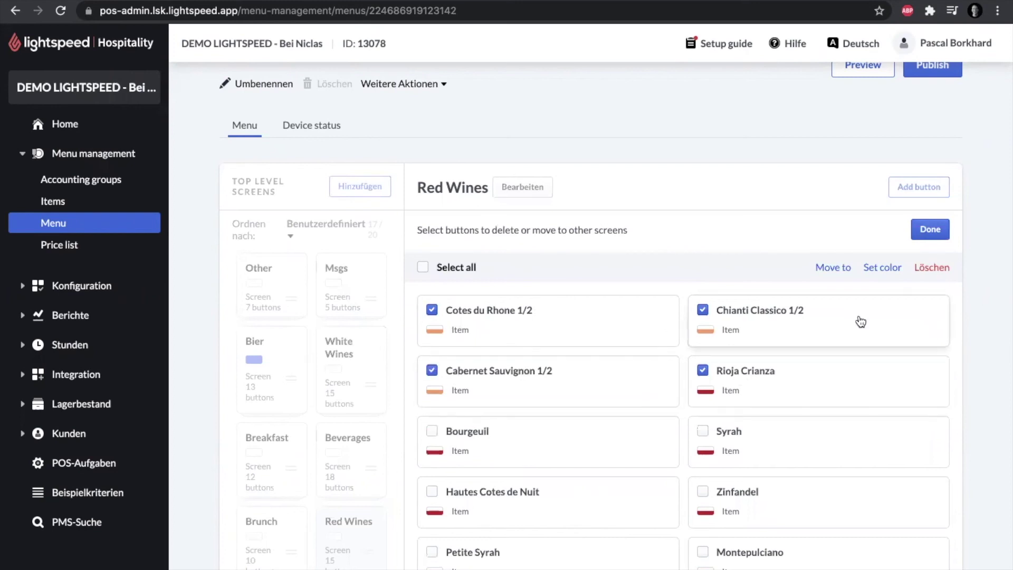
left_click(887, 273)
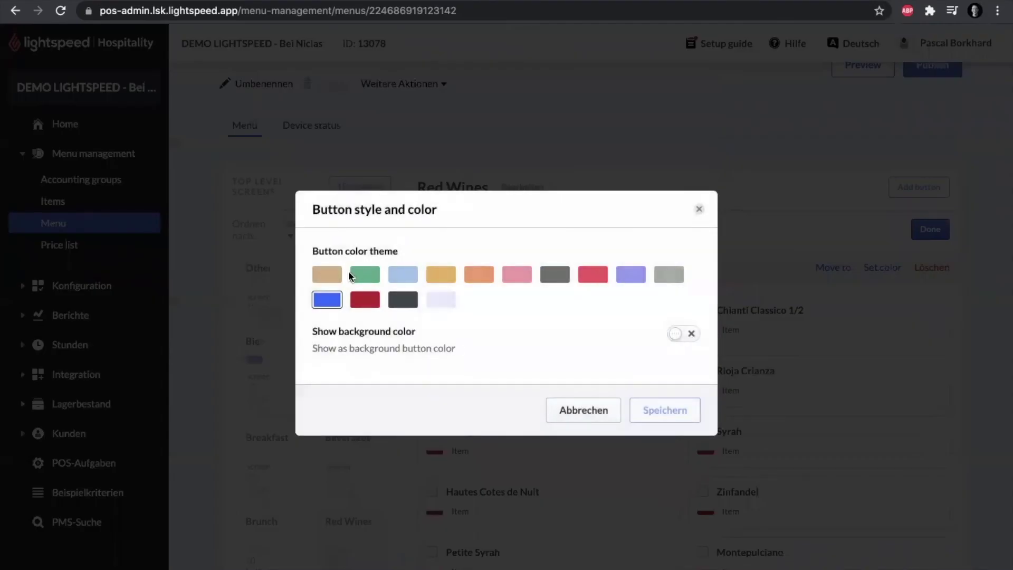
left_click(363, 301)
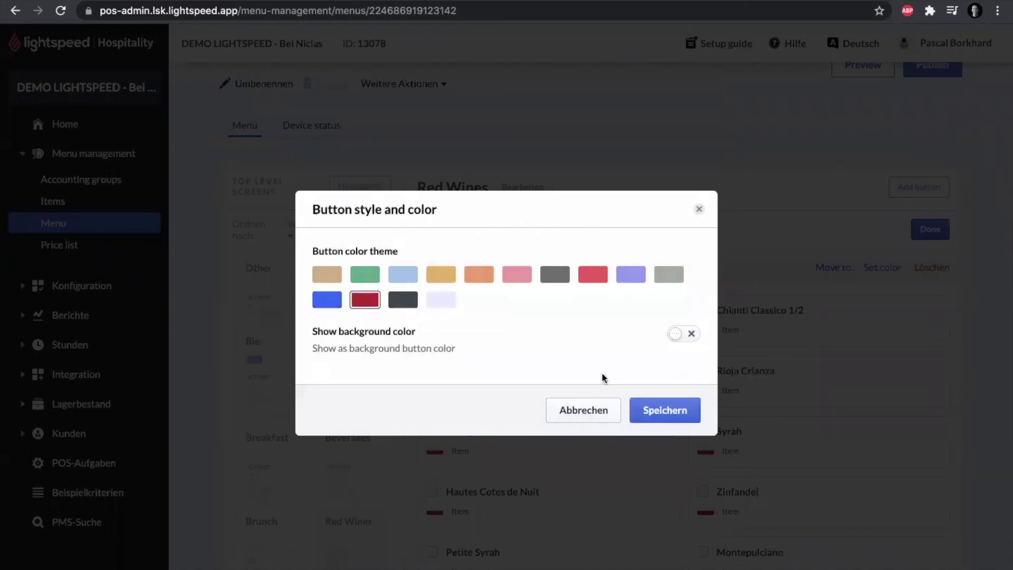
left_click(682, 415)
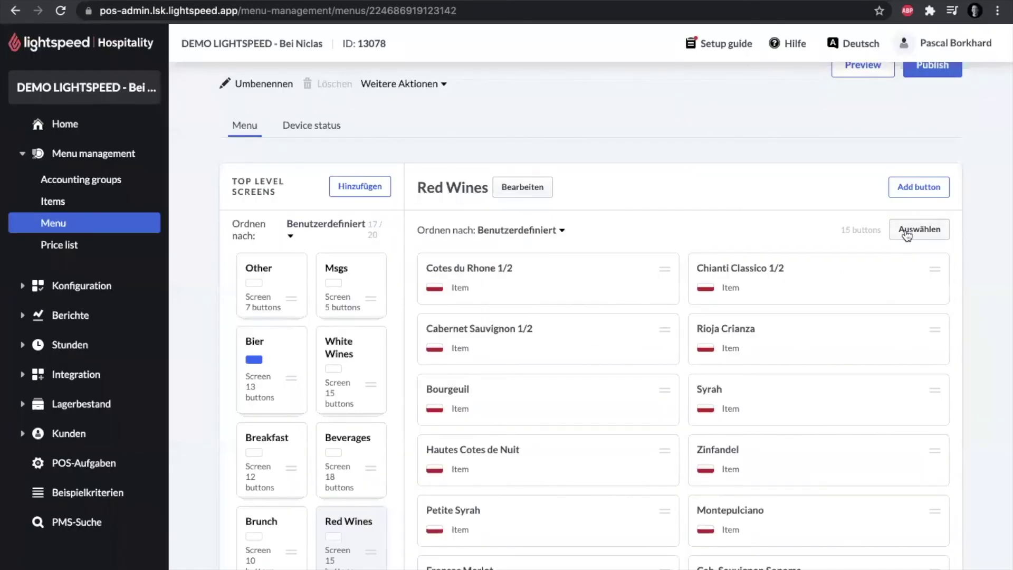
- Try to move the Cotes du Rhone 1/2 and Chianti Classico 1/2 buttons to the Restaurant menu's White Wines screen, then leave selection mode
left_click(932, 229)
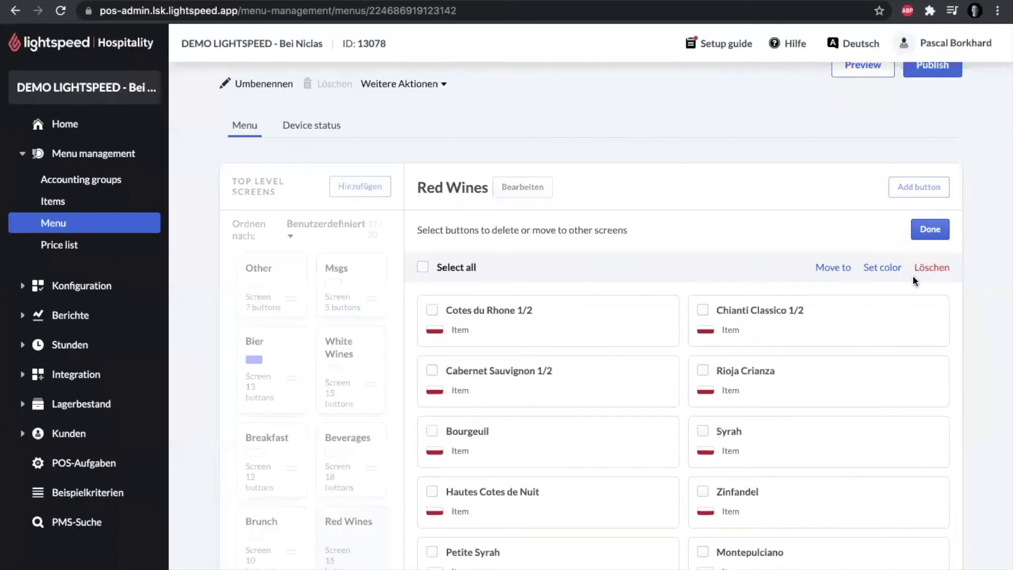
left_click(729, 313)
left_click(510, 312)
left_click(832, 269)
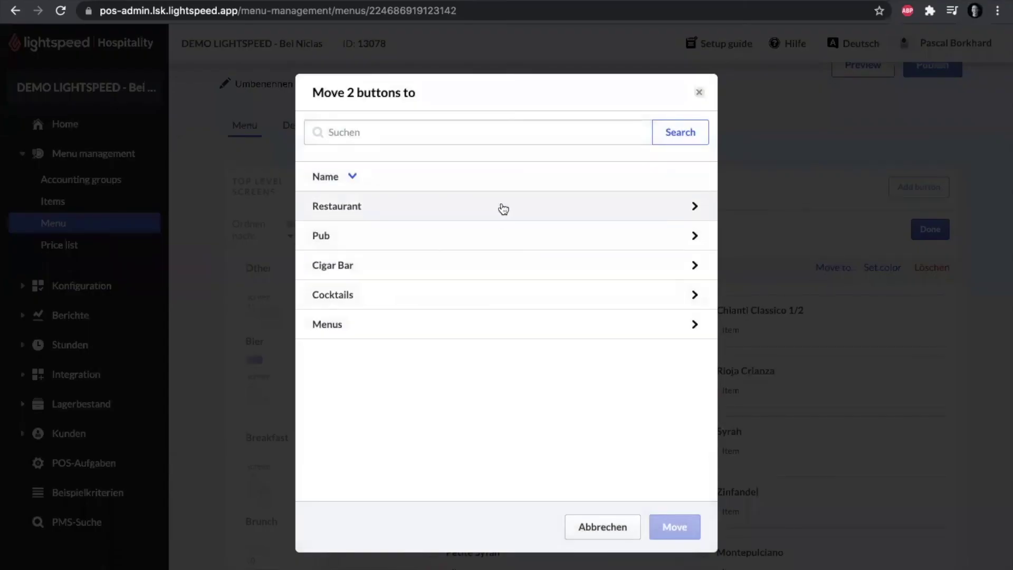
left_click(552, 204)
left_click(396, 322)
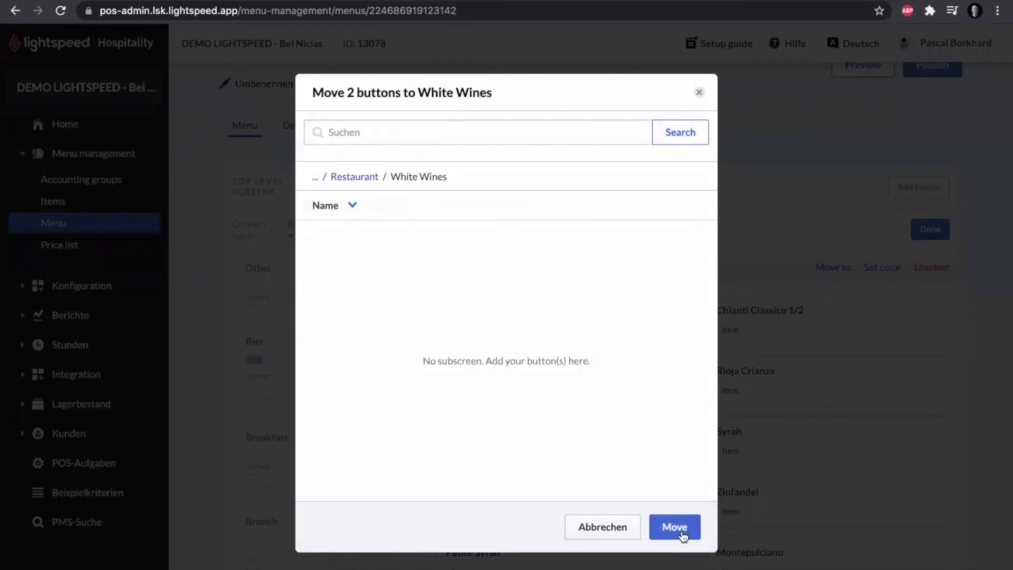
left_click(630, 534)
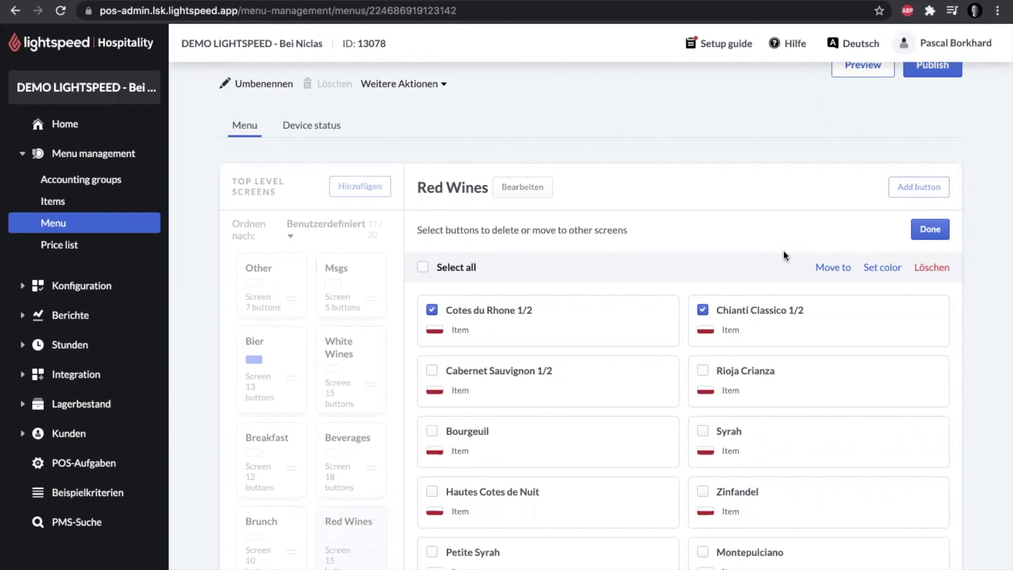
scroll(783, 249, "down", 1)
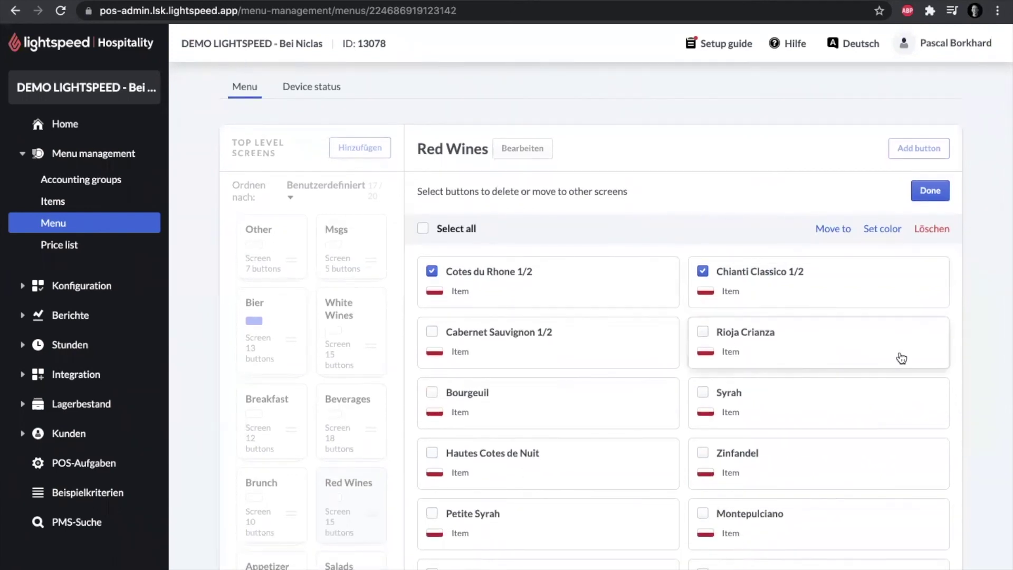
left_click(903, 355)
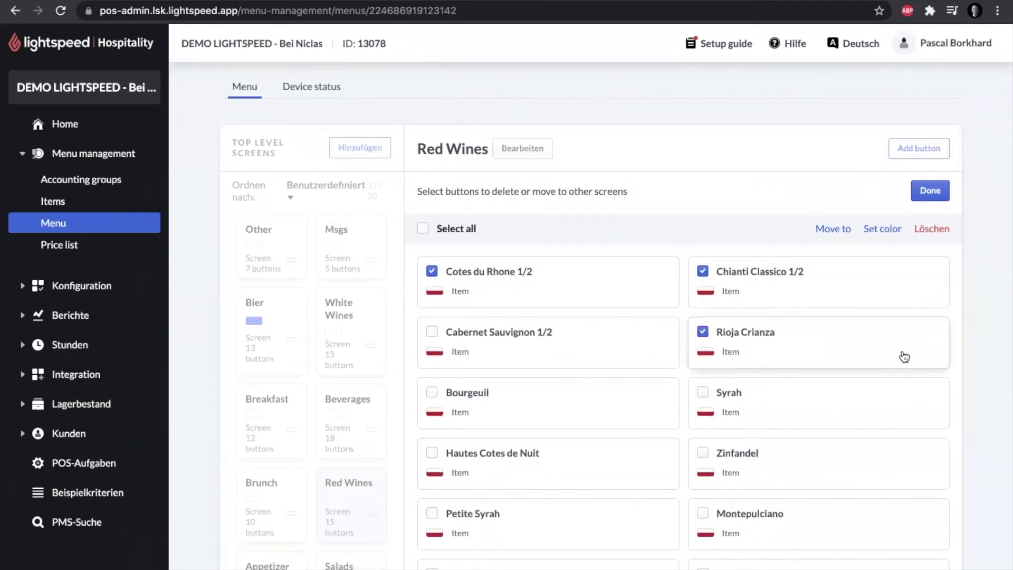
left_click(924, 195)
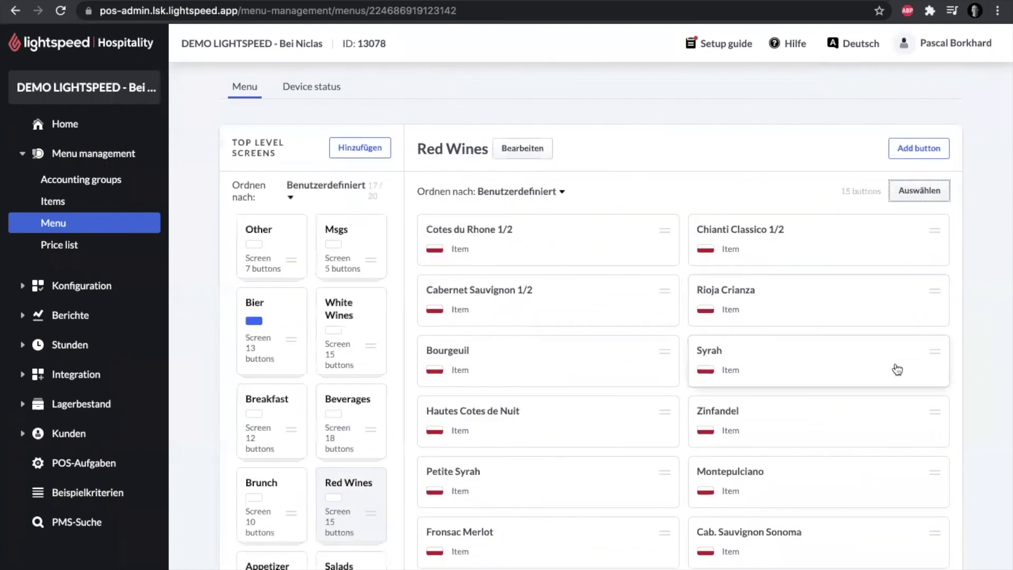
- Try to reposition the Syrah button within the Red Wines screen's custom order
left_click_drag(937, 355, 789, 345)
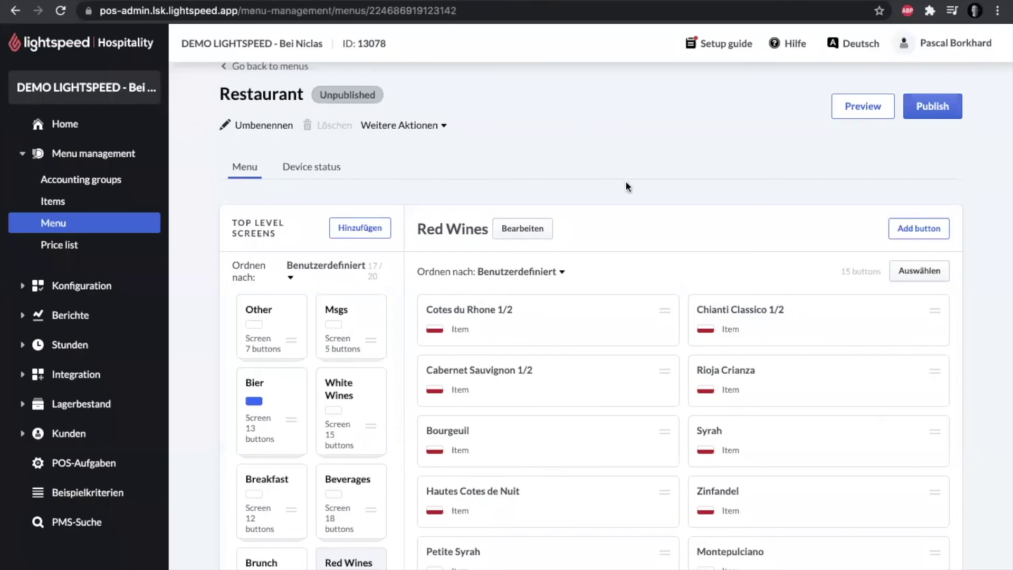
scroll(679, 378, "up", 2)
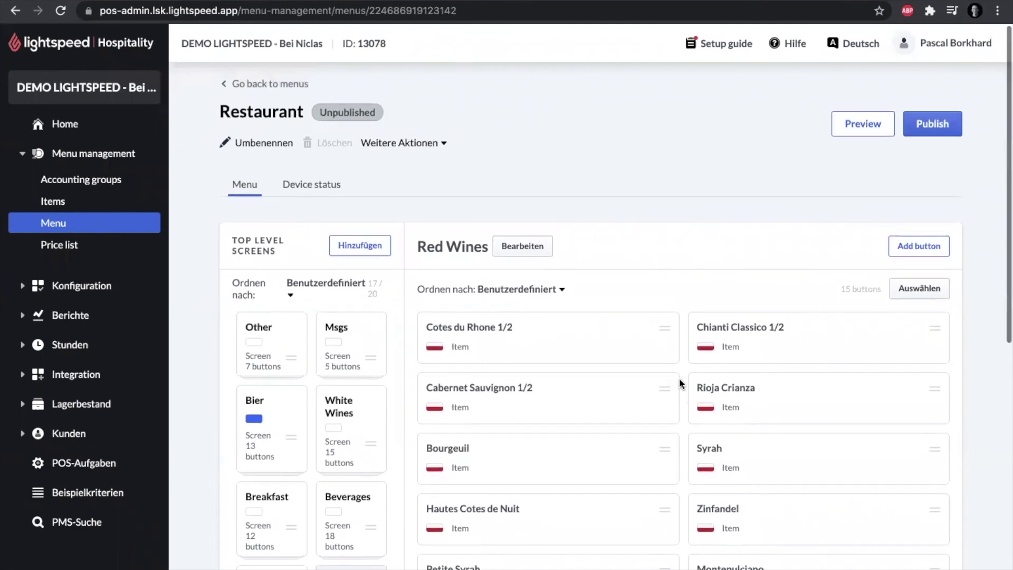